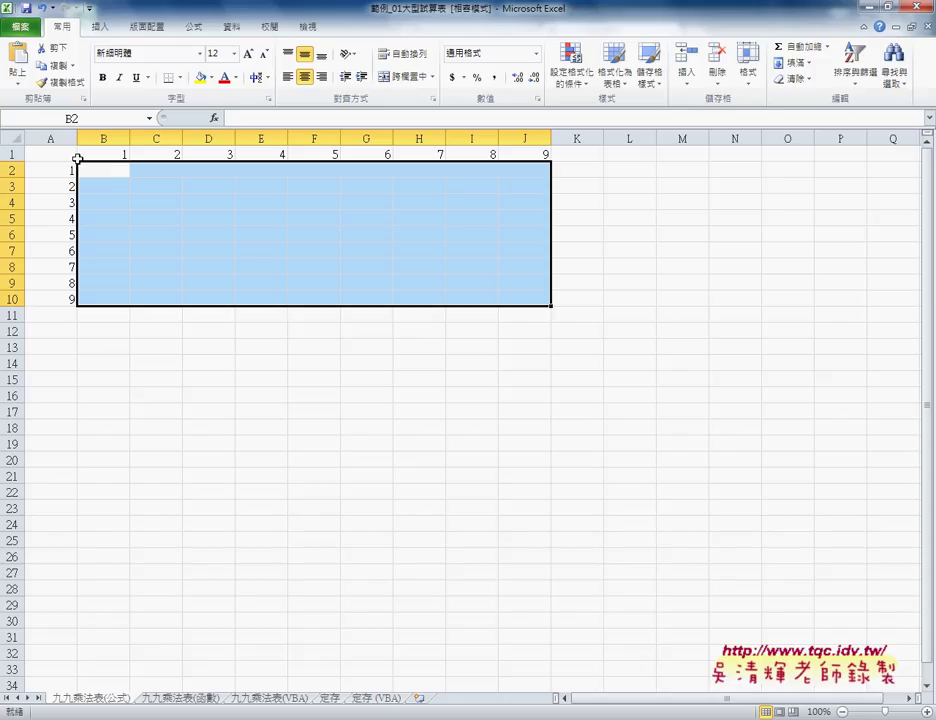
Step: Point out the row 1 and column A multipliers, then fill B2:J10 with the 1X1=1 to 9X9=81 table
left_click(14, 154)
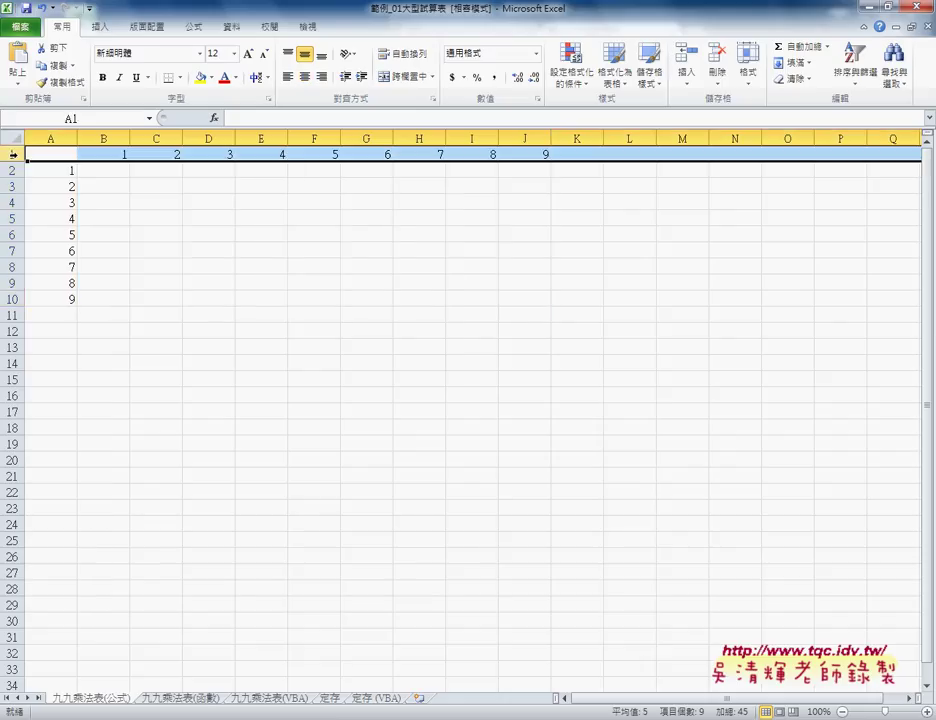
left_click(53, 134)
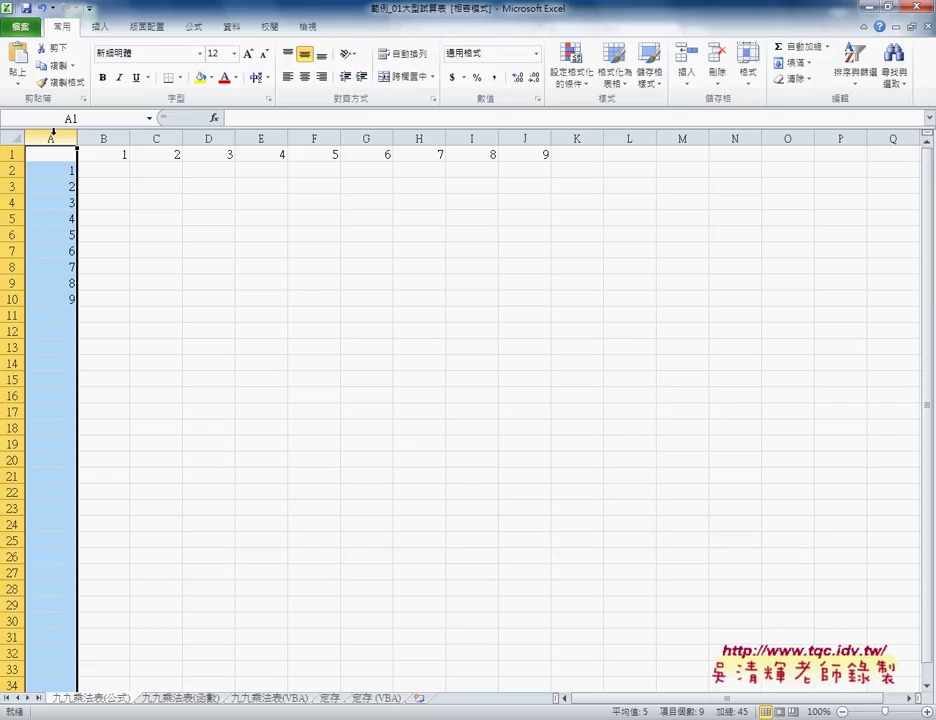
key("ctrl+z")
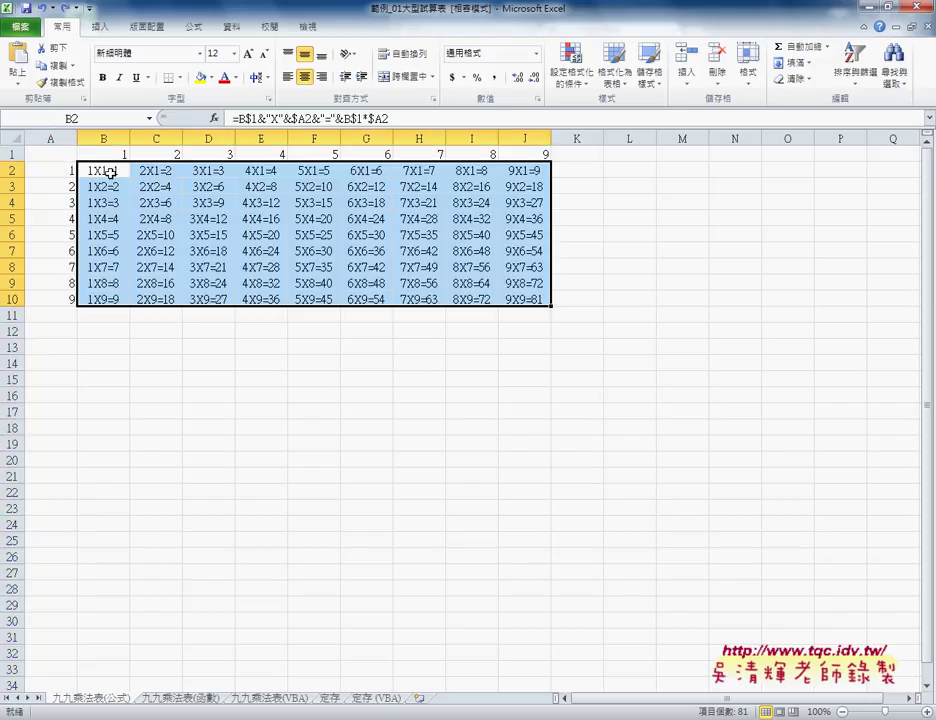
left_click(97, 175)
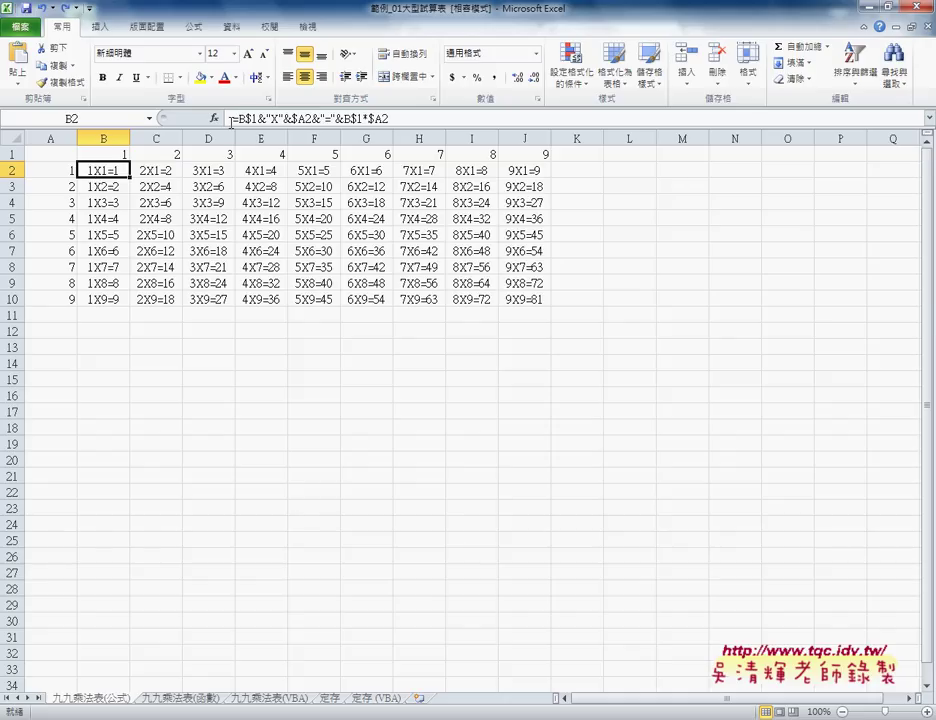
double_click(90, 171)
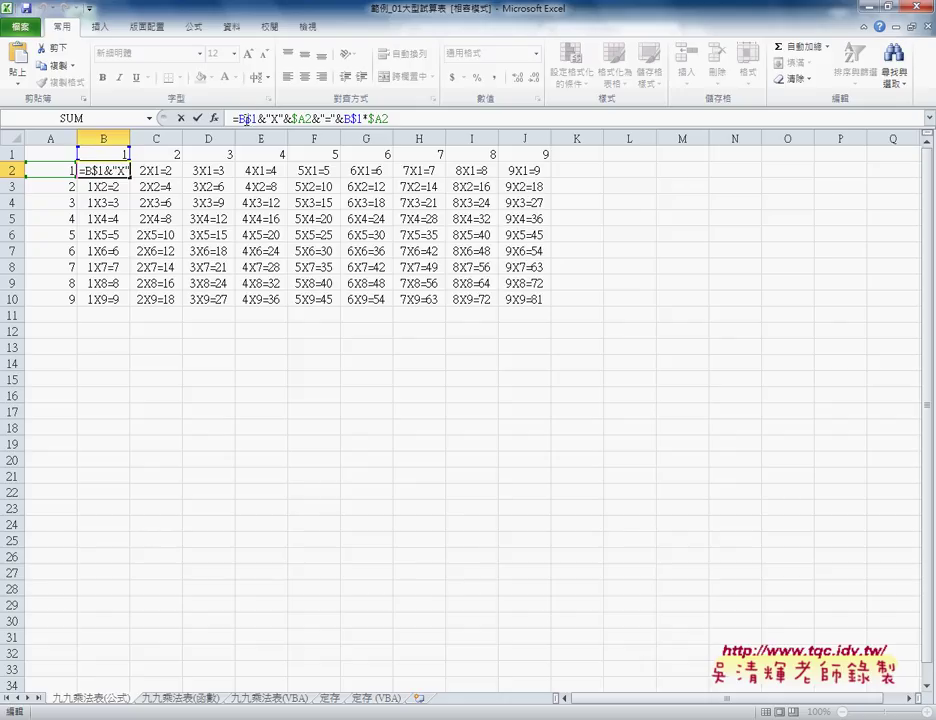
left_click_drag(239, 118, 258, 118)
left_click(246, 118)
left_click_drag(291, 118, 304, 118)
left_click(351, 118)
left_click_drag(351, 118, 376, 118)
left_click(197, 118)
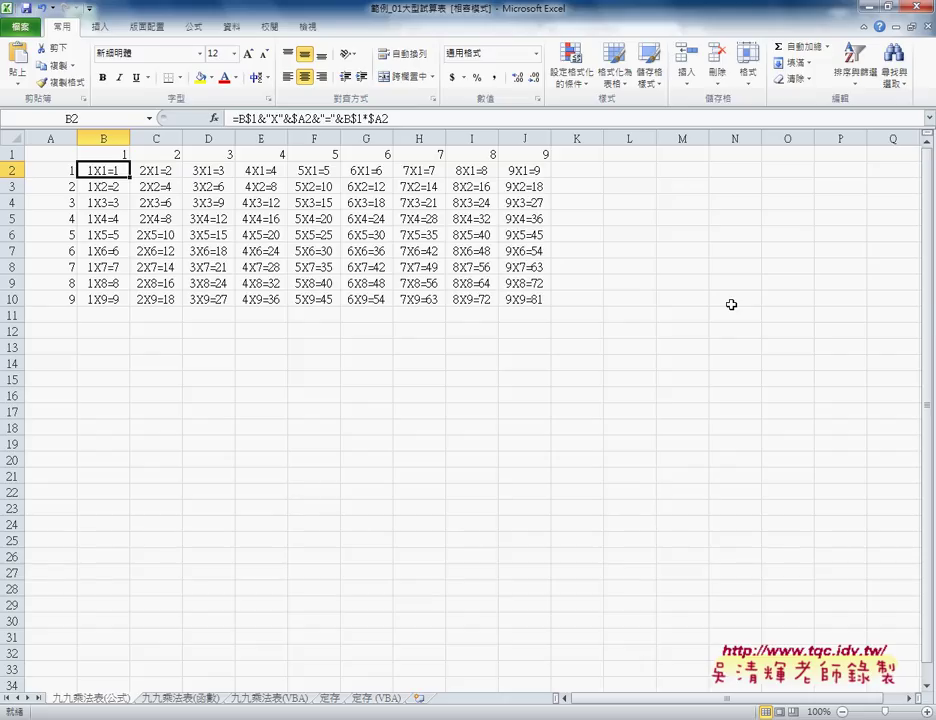
Step: Switch to the empty 九九乘法表(函數) sheet tab
left_click(181, 698)
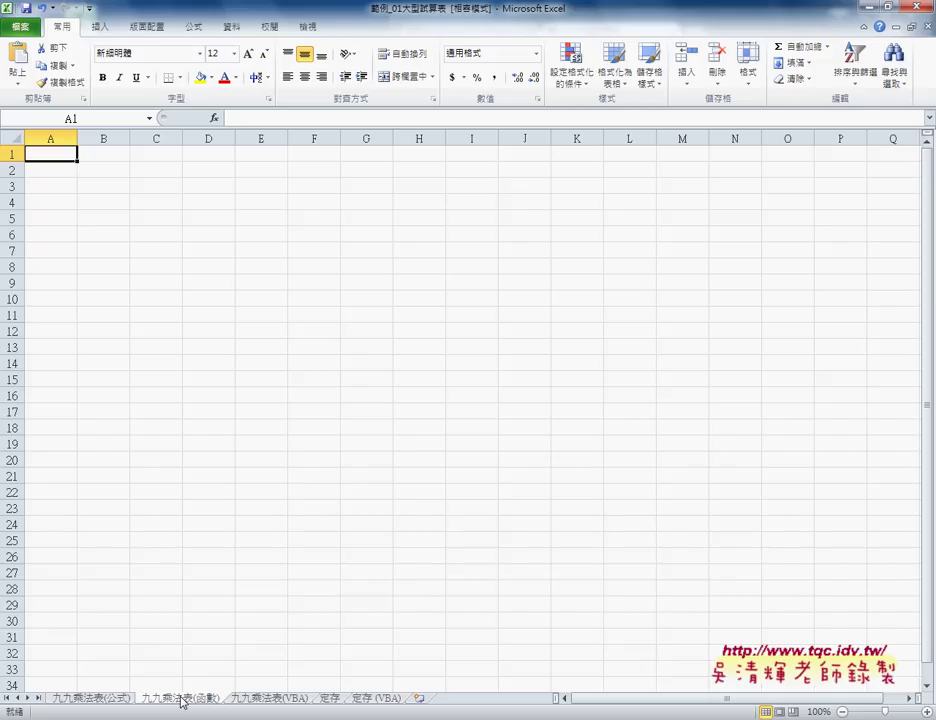
Step: Start a function in A1 and show the 檢視與參照 category in Insert Function
left_click(213, 122)
left_click(475, 297)
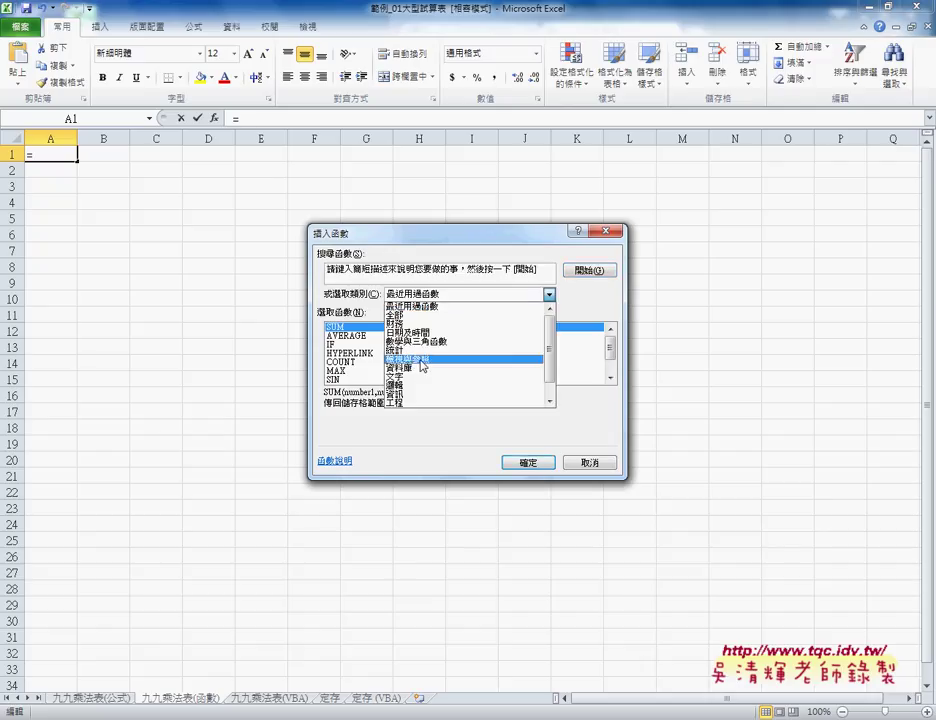
left_click(420, 362)
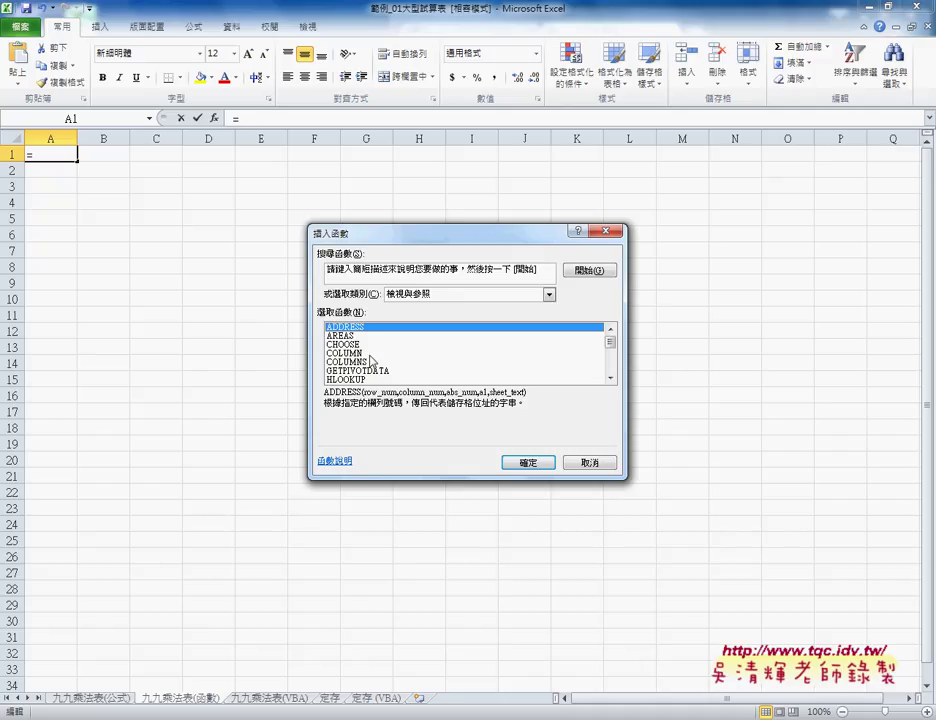
Step: Select COLUMN in the lookup and reference list and scroll down through the functions
left_click(369, 355)
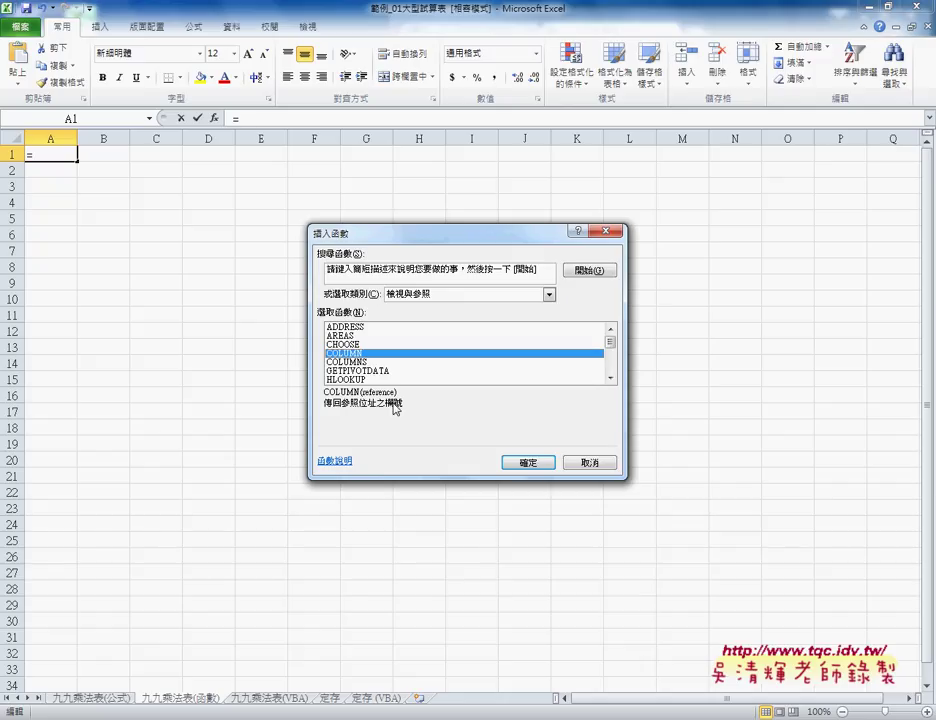
left_click(610, 379)
left_click(610, 379)
left_click(610, 379)
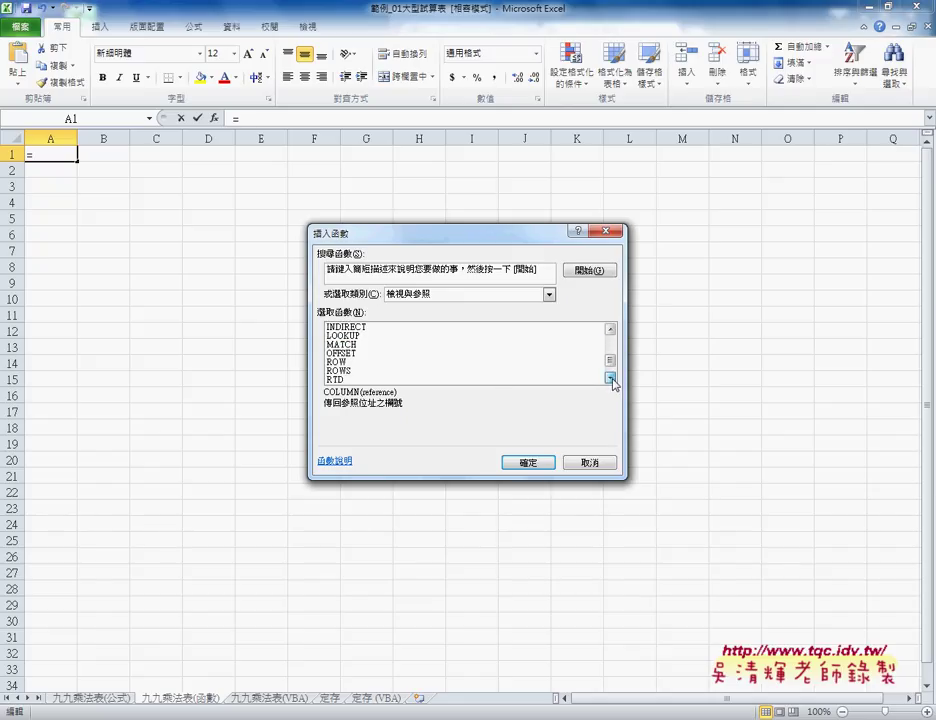
Step: Compare the ROW function's description with COLUMN, then insert COLUMN into A1
left_click(350, 362)
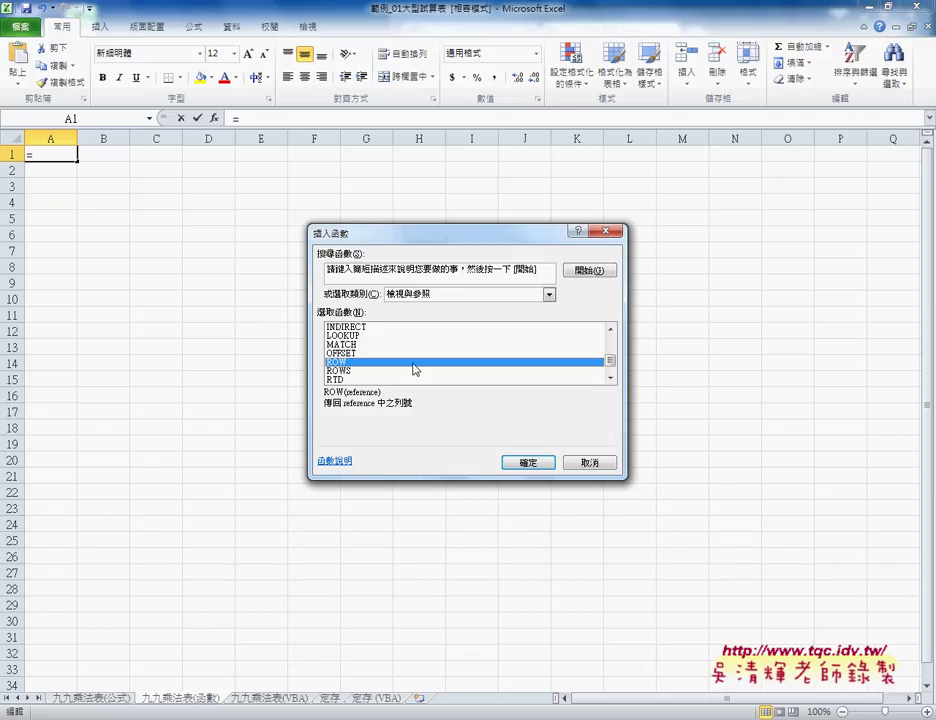
left_click(611, 329)
left_click(611, 329)
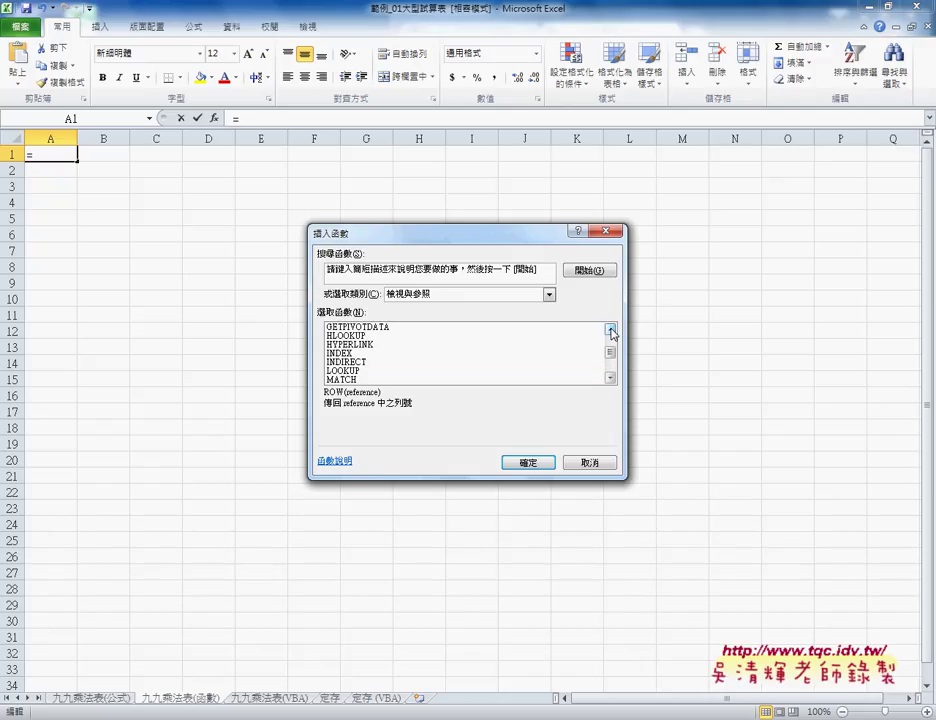
left_click(611, 329)
left_click(611, 329)
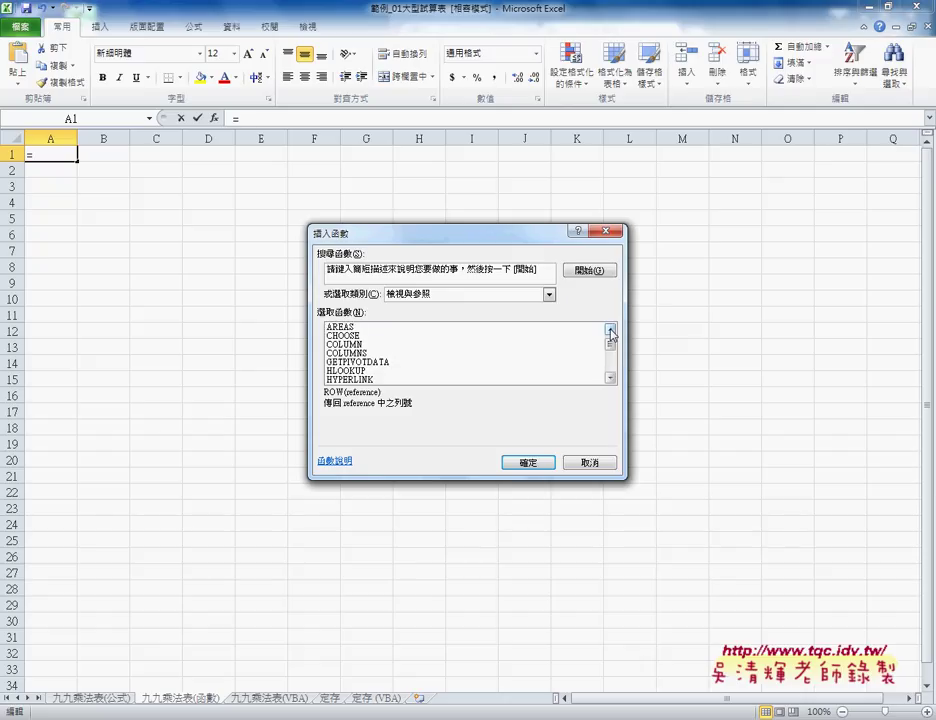
left_click(350, 344)
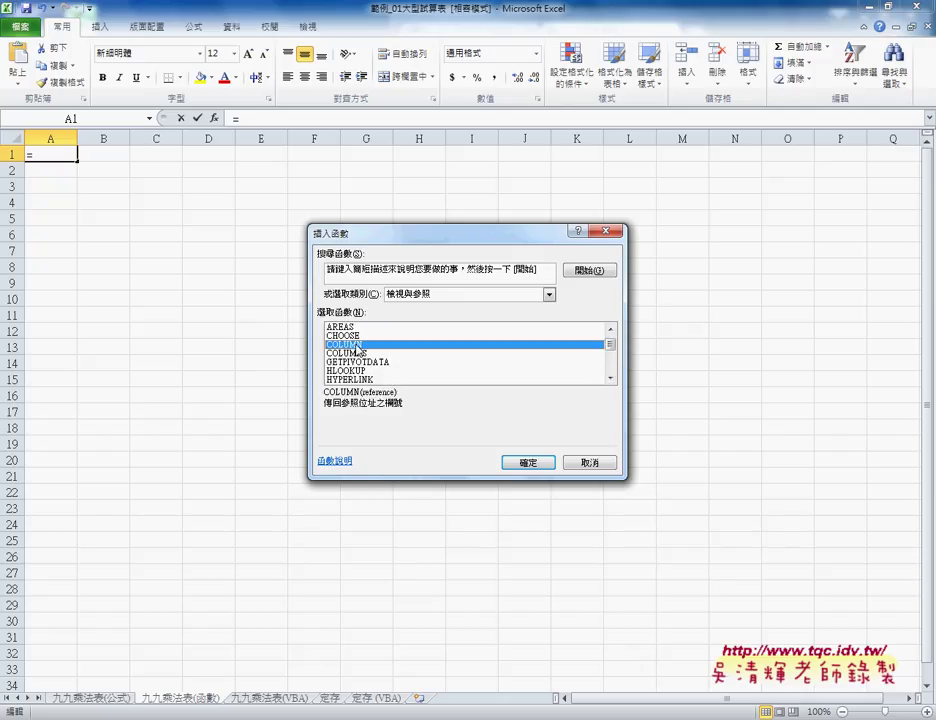
left_click(528, 463)
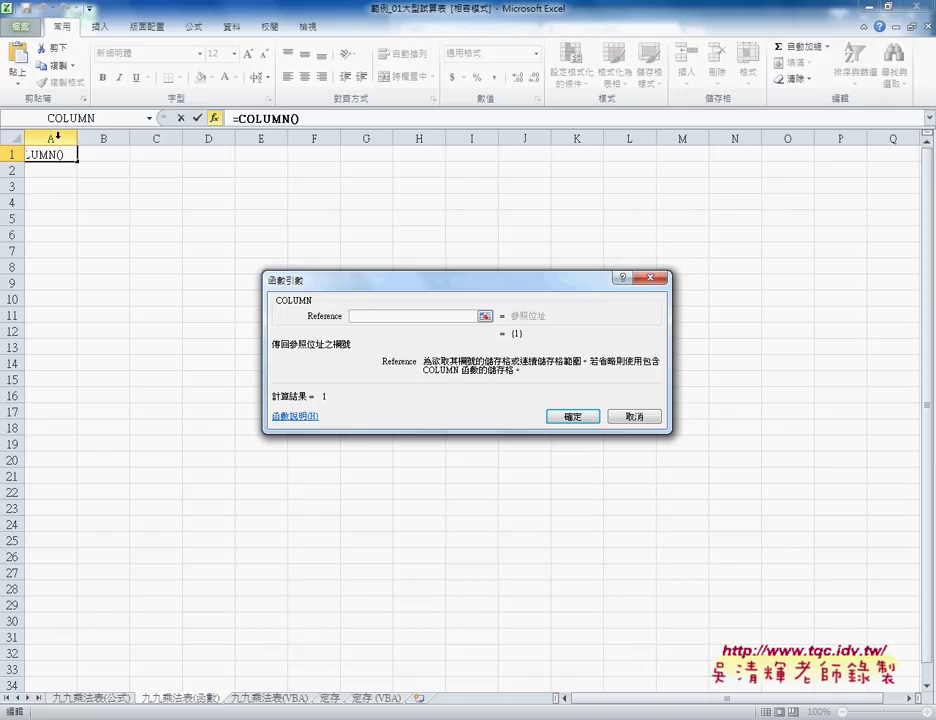
Step: Confirm =COLUMN() with the Reference argument left blank, so A1 shows 1
left_click(591, 419)
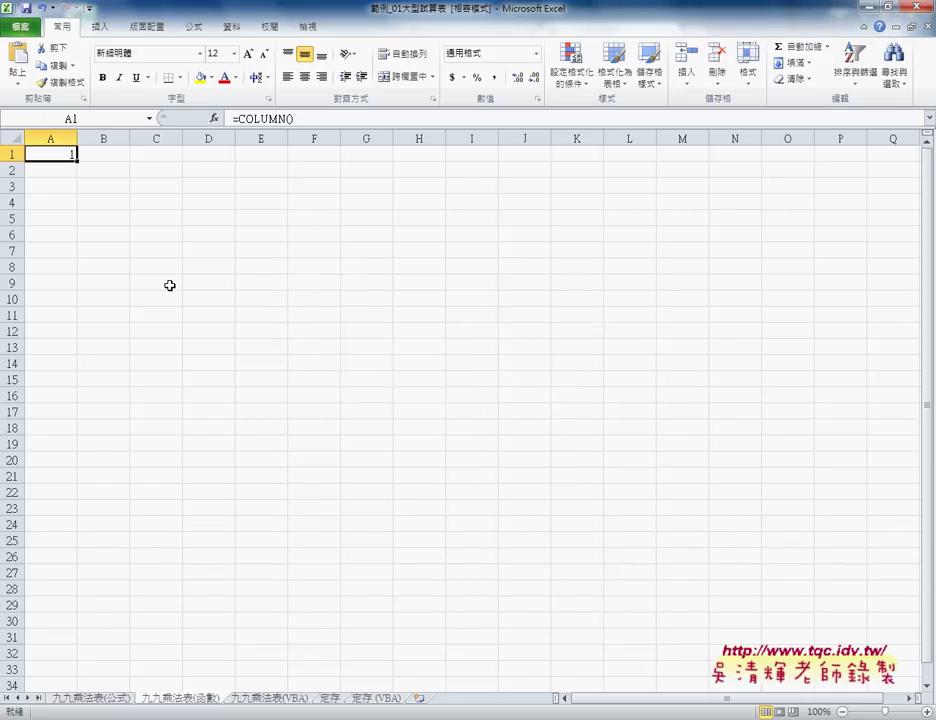
Step: Fill =COLUMN() from A1 across to I1, giving 1–9, and compare the A1 and B1 formulas
mouse_move(78, 162)
left_mouse_down()
mouse_move(539, 163)
mouse_move(512, 163)
left_mouse_up()
left_click(92, 155)
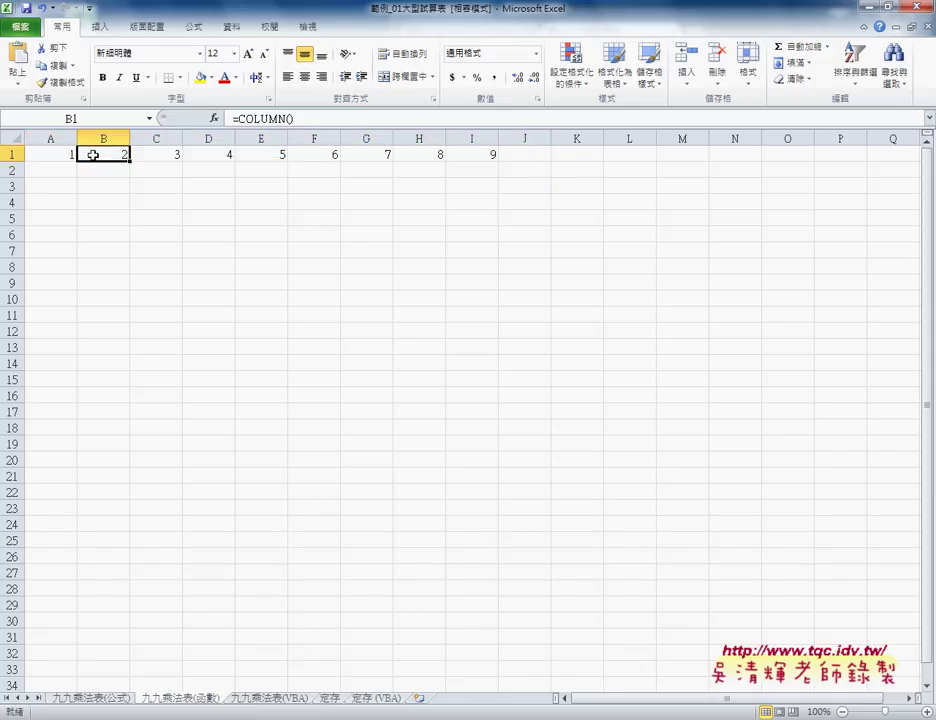
left_click(62, 154)
left_click(115, 153)
Step: Check the formulas in C1, D1 and B1, then return to A1
left_click(155, 154)
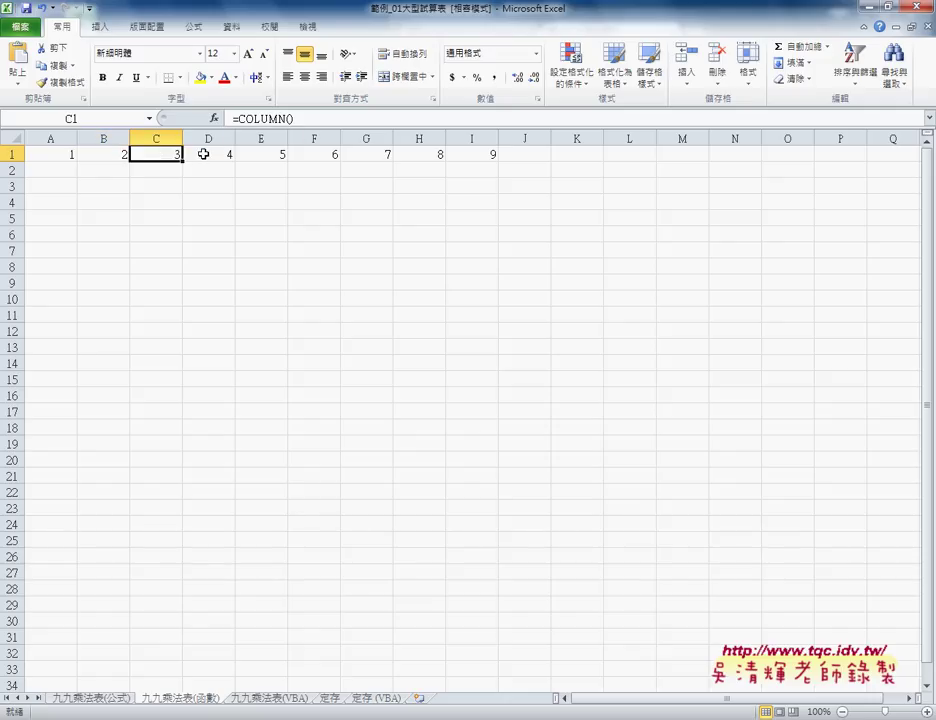
left_click(202, 153)
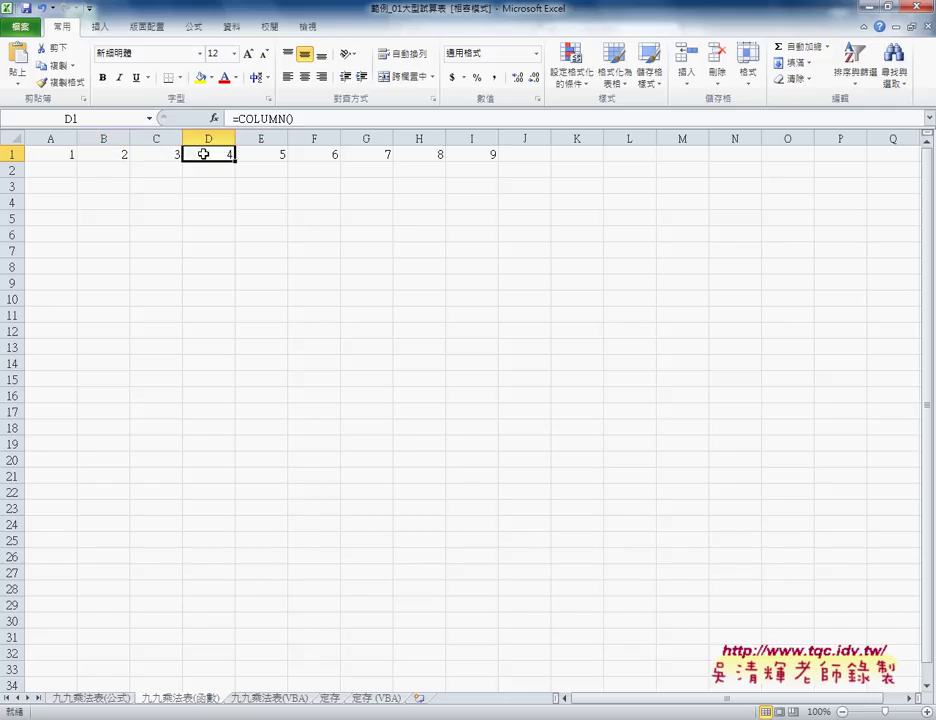
left_click(96, 154)
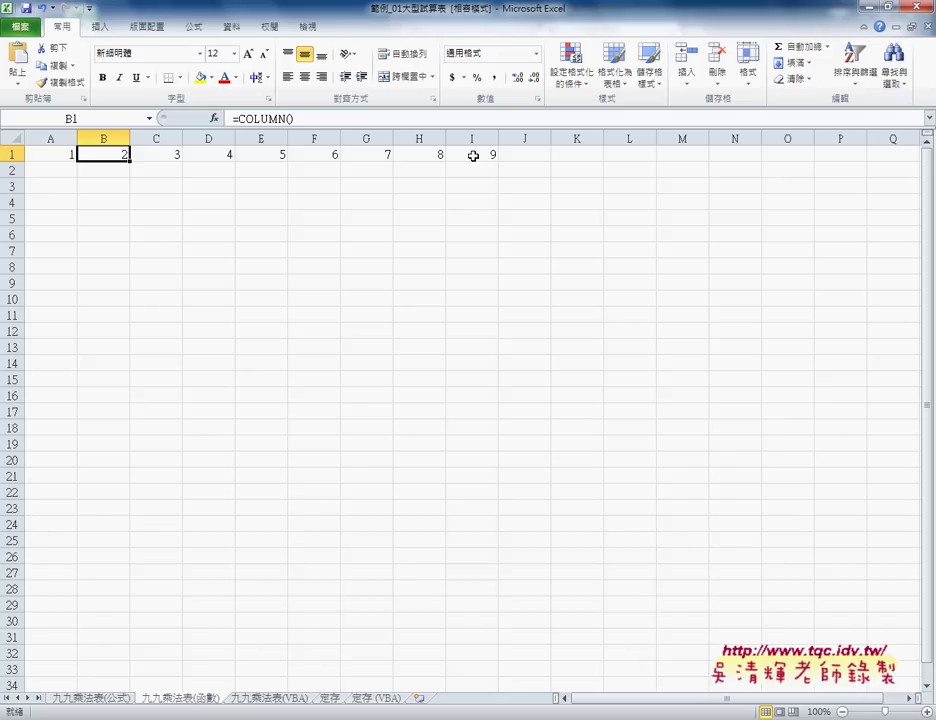
left_click(62, 155)
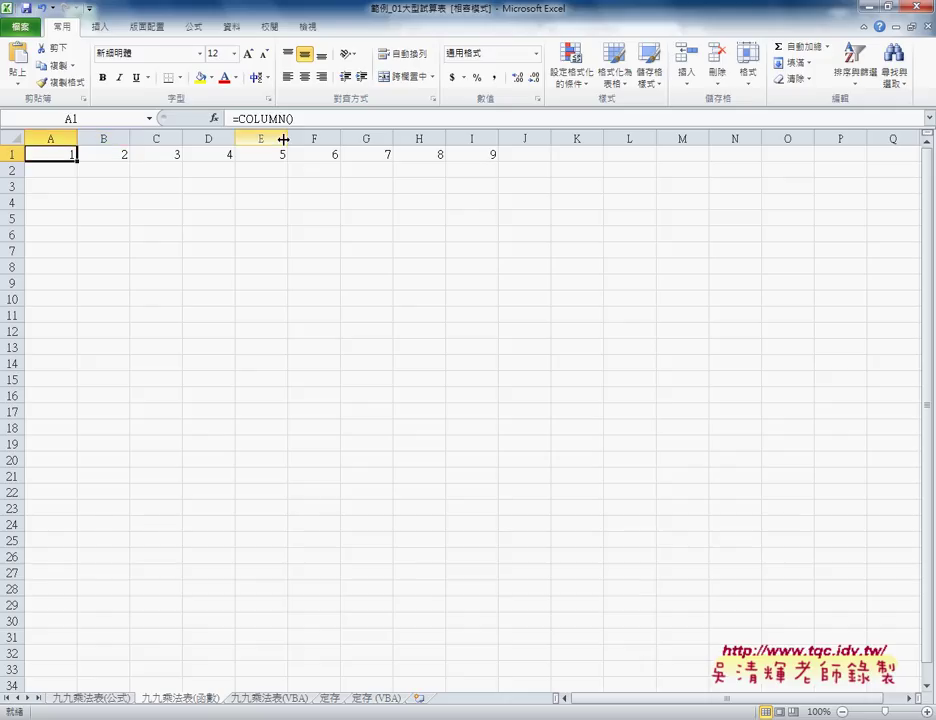